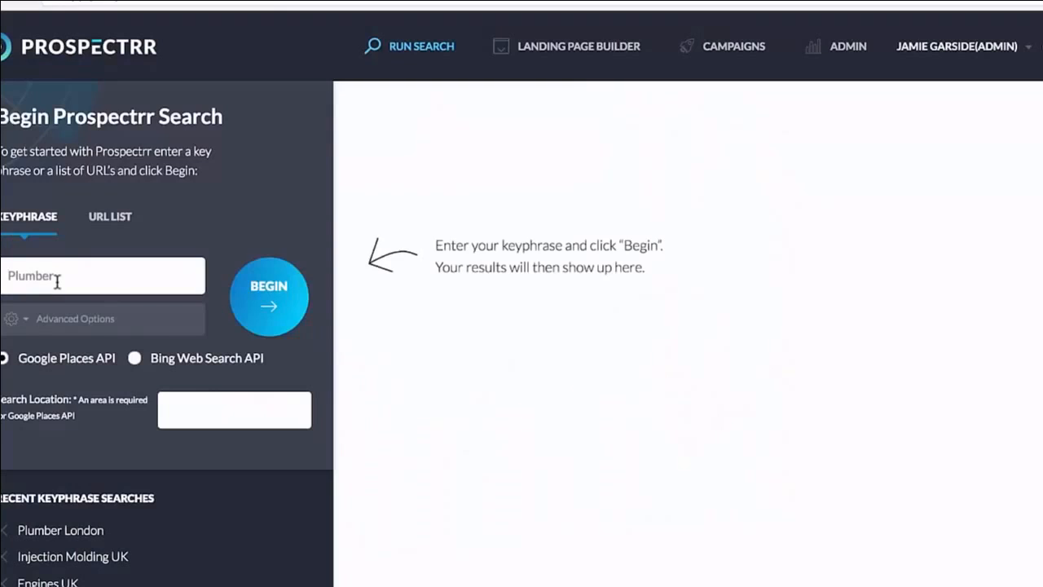
# Step: Run a Google Places keyphrase search for "Hair Salons" in New York, NY, United States
pyautogui.write('Hair Salons')
pyautogui.scroll(-2, 105, 365)
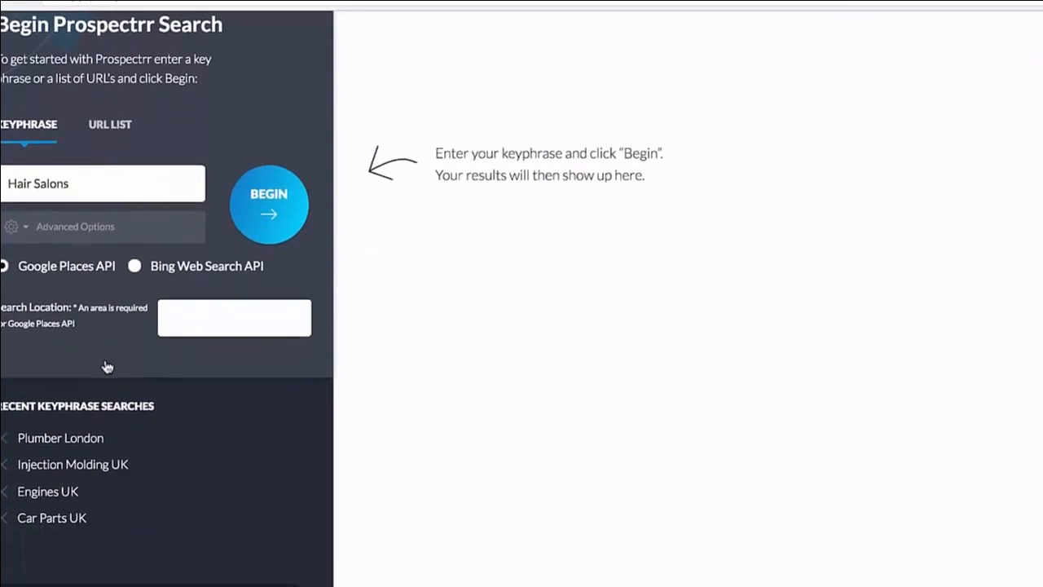
pyautogui.click(207, 322)
pyautogui.write('New')
pyautogui.click(245, 353)
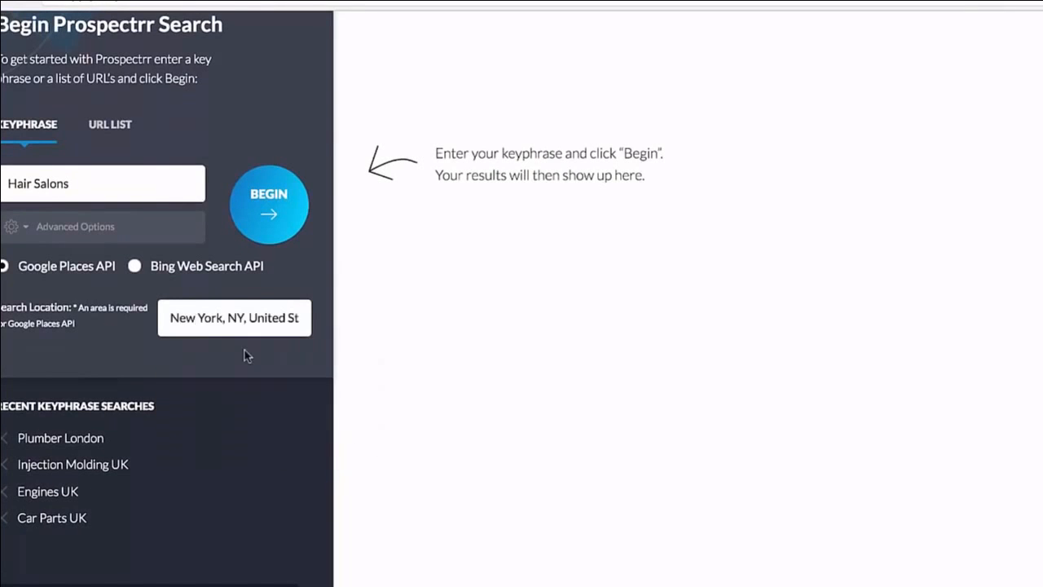
pyautogui.click(111, 228)
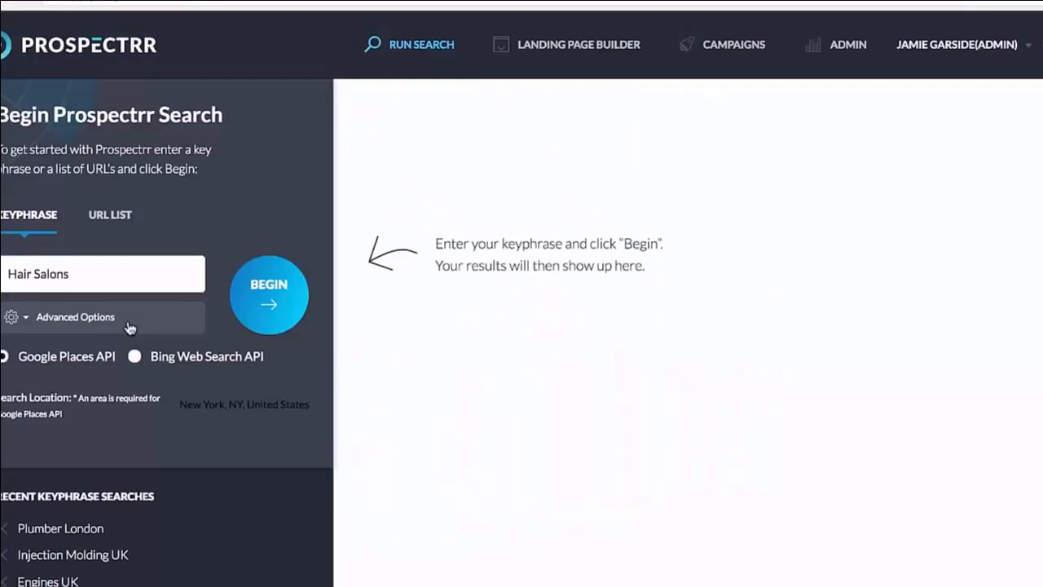
pyautogui.click(265, 291)
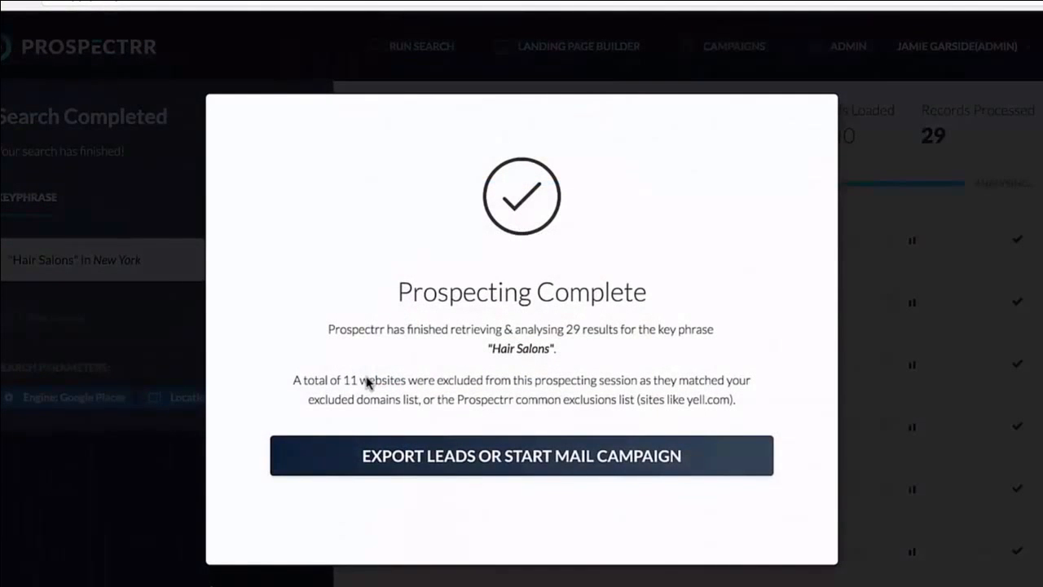
# Step: Dismiss the prospecting summary and look through the list of hair salon search results
pyautogui.click(521, 577)
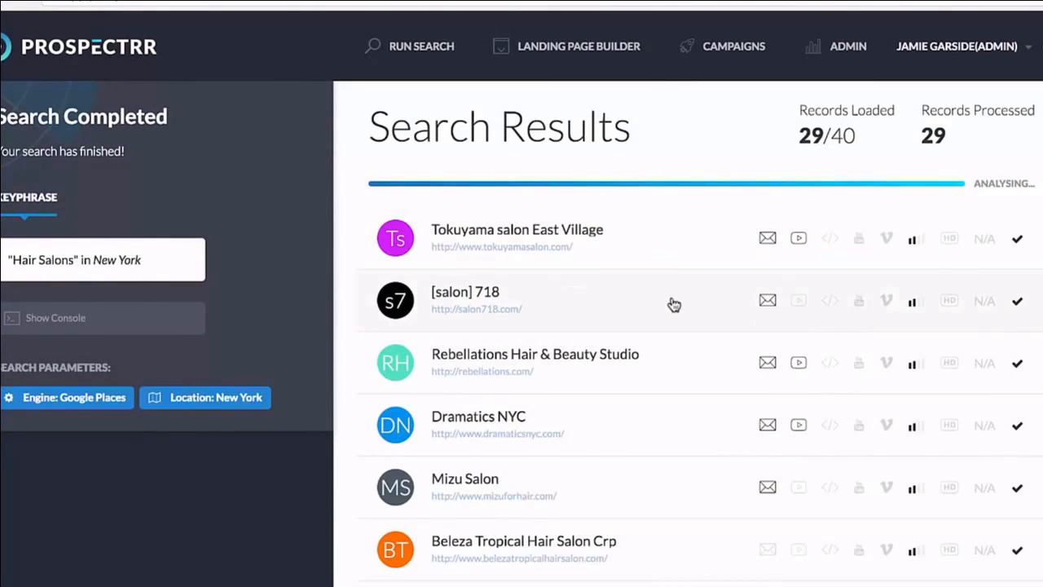
pyautogui.scroll(-15, 674, 304)
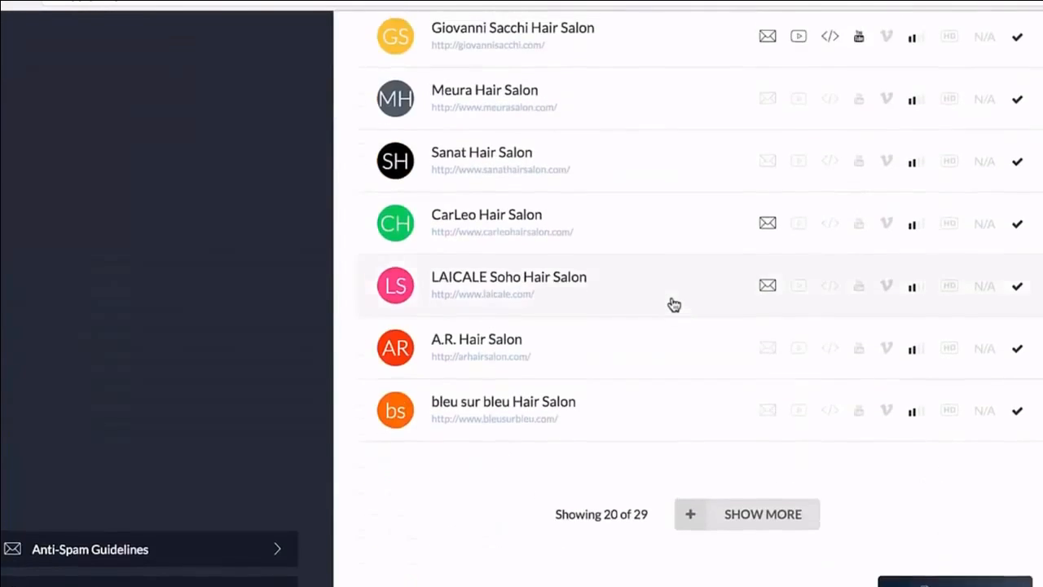
pyautogui.scroll(14, 674, 304)
pyautogui.scroll(-12, 671, 303)
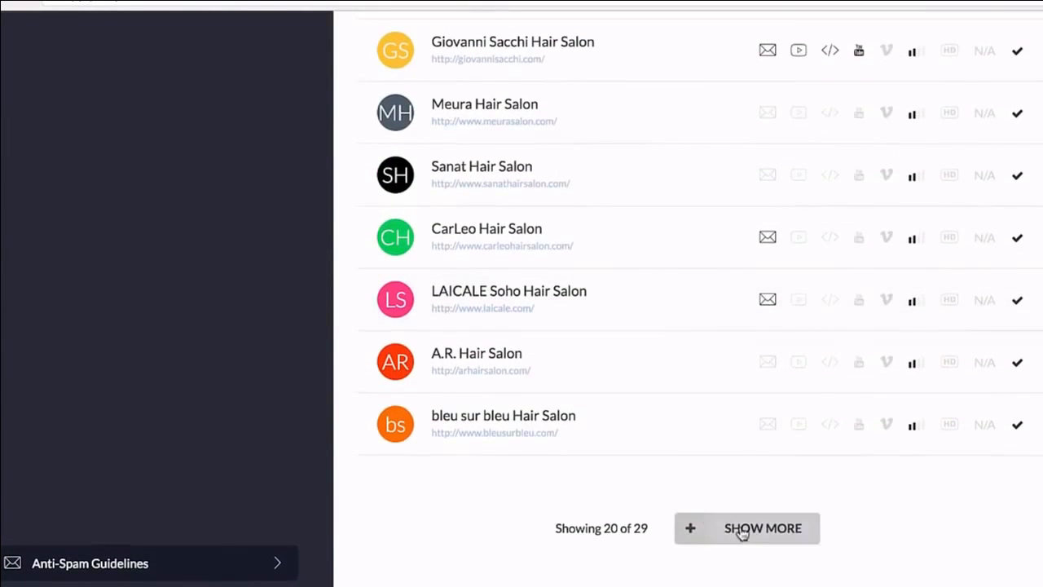
pyautogui.scroll(2, 681, 357)
pyautogui.scroll(12, 681, 357)
pyautogui.scroll(-3, 681, 357)
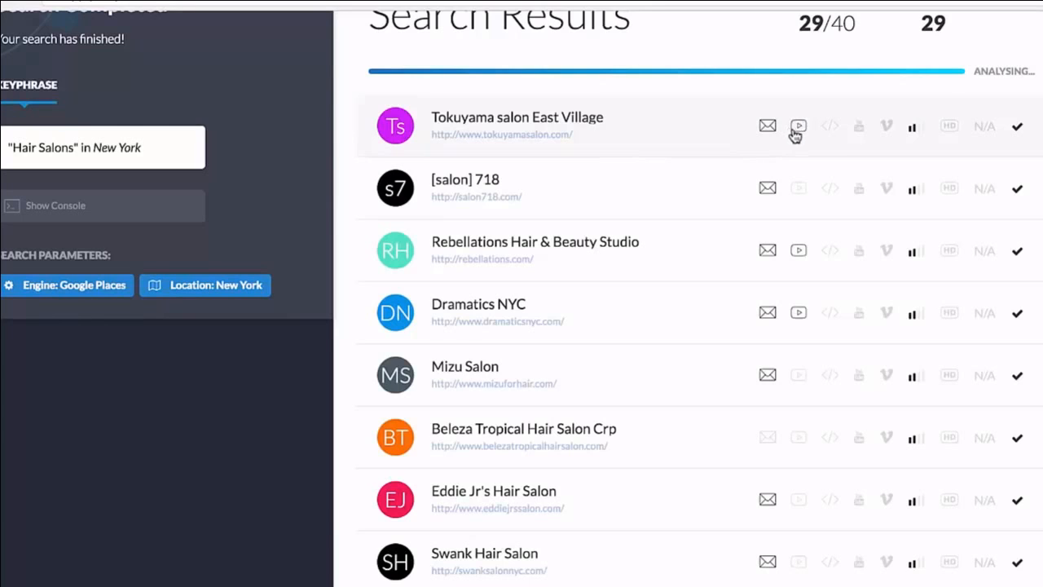
# Step: Examine the lead details of Tokuyama salon East Village, from email and social details down to the page word count, and collapse them
pyautogui.click(734, 147)
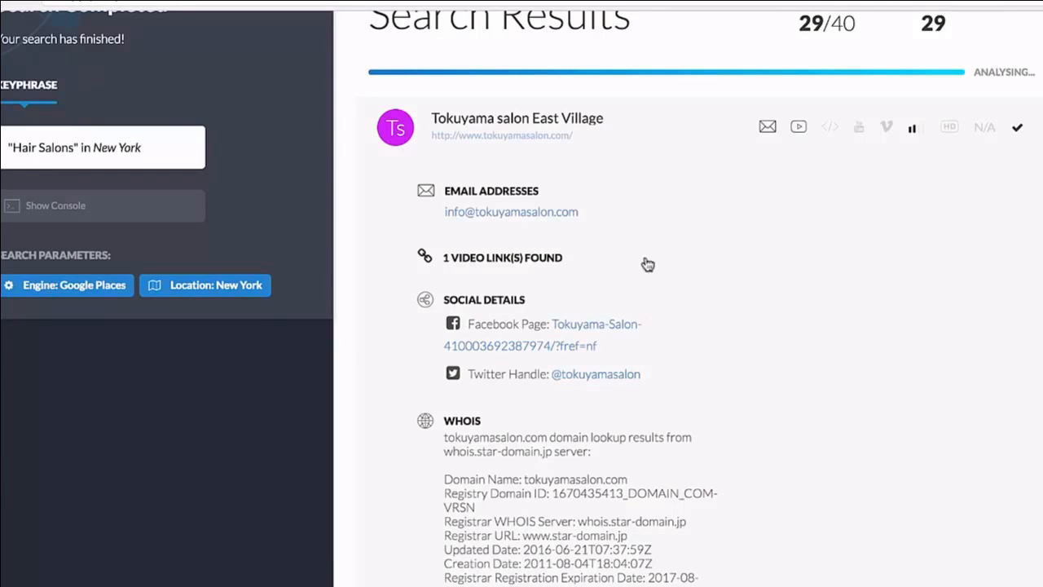
pyautogui.scroll(-3, 647, 263)
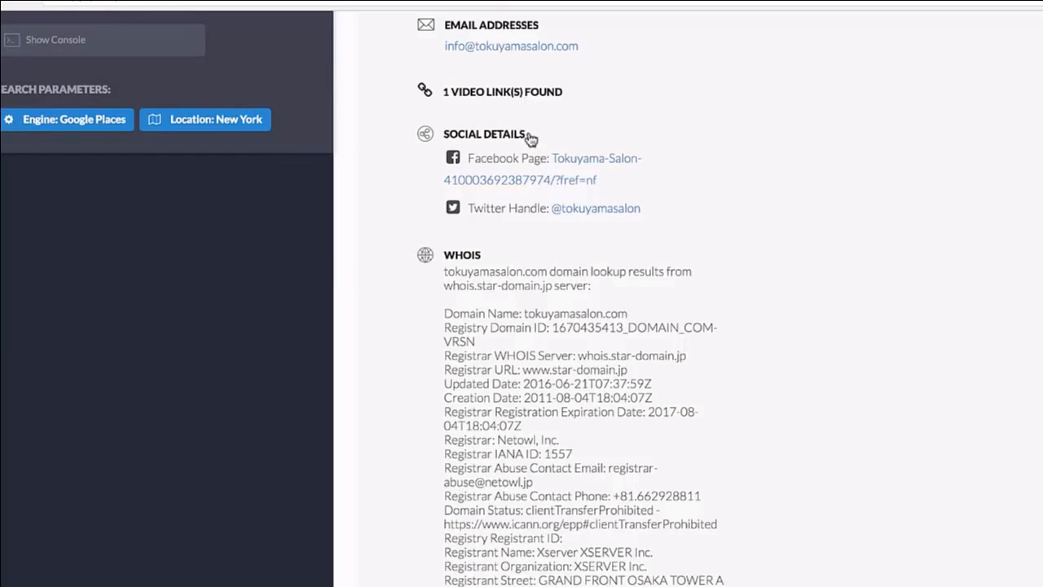
pyautogui.click(606, 160)
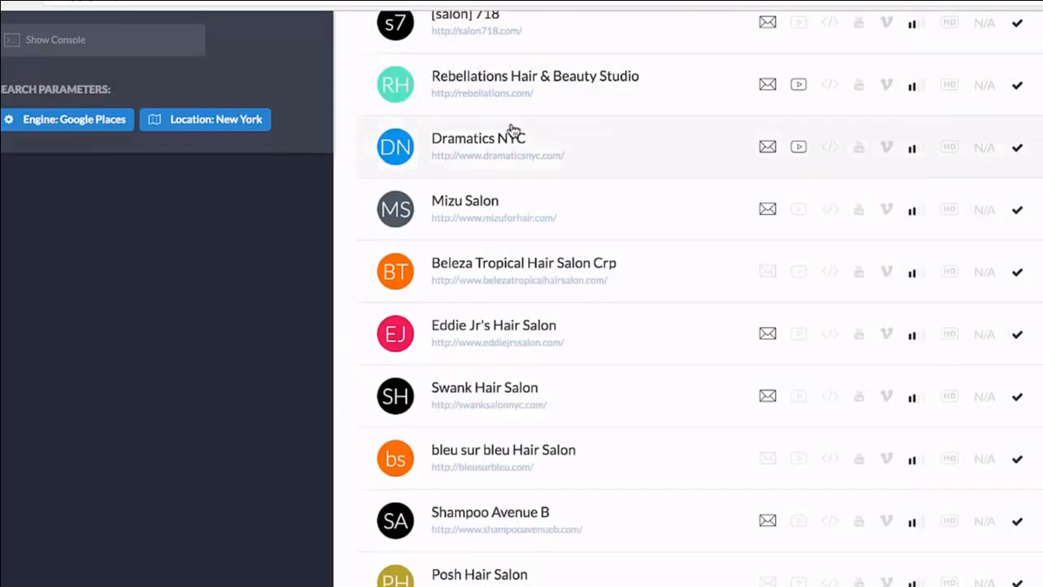
pyautogui.scroll(5, 489, 97)
pyautogui.click(620, 255)
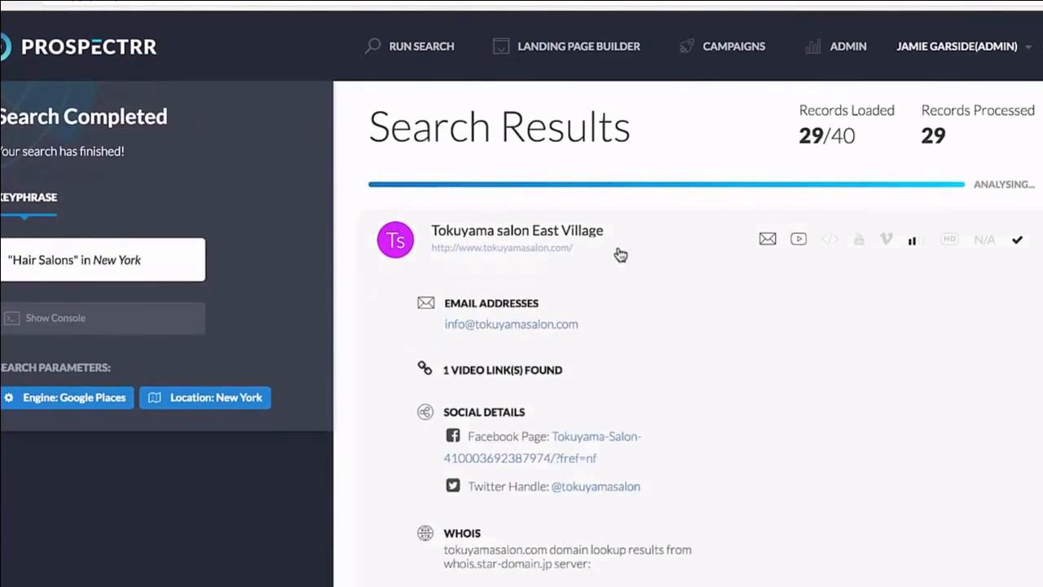
pyautogui.scroll(-4, 619, 255)
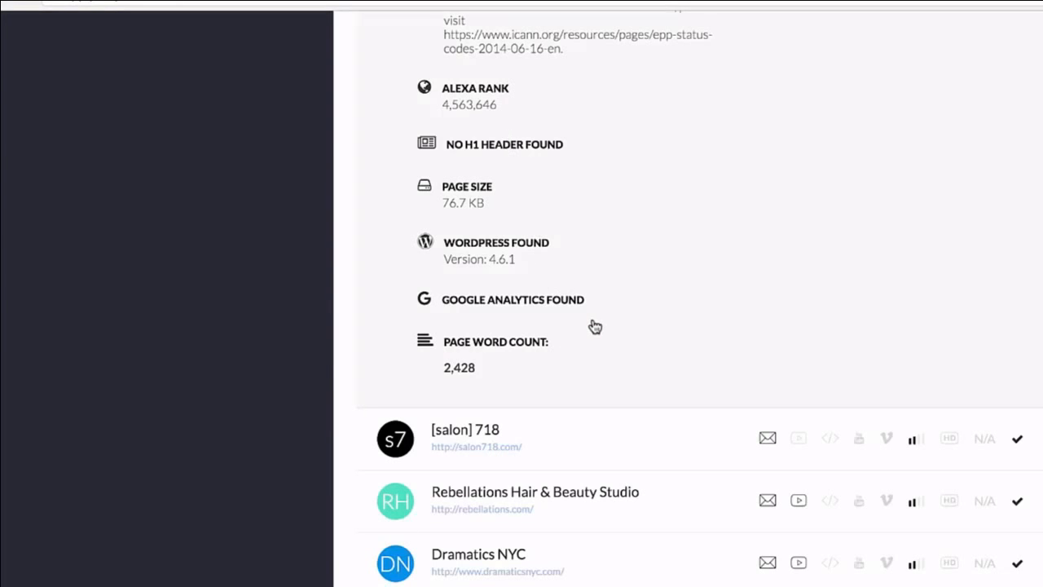
pyautogui.scroll(20, 594, 326)
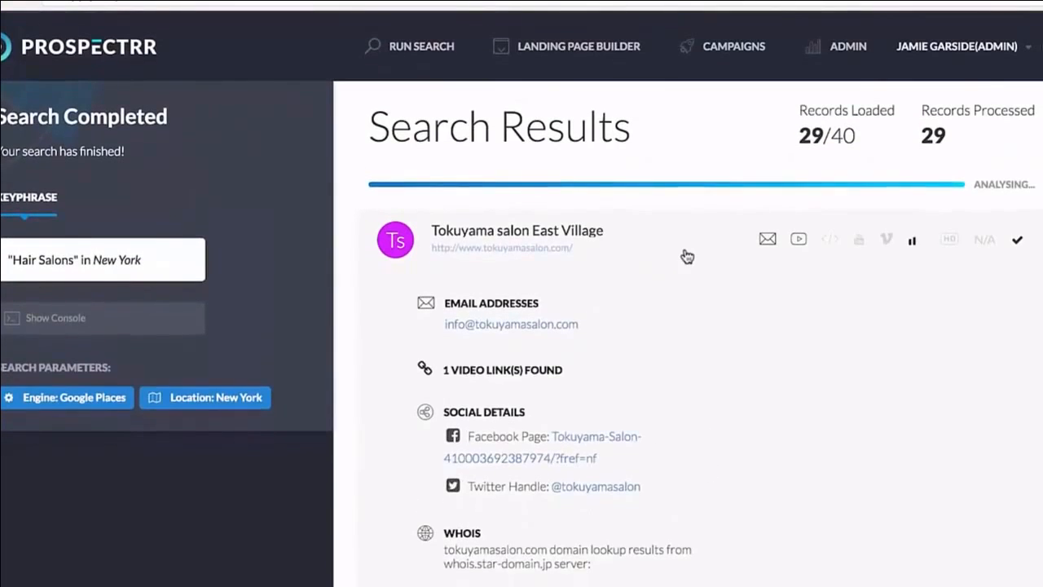
pyautogui.click(687, 257)
# Step: Examine the lead details of Giovanni Sacchi Hair Salon, view its example YouTube video, and return to the results
pyautogui.scroll(-3, 688, 255)
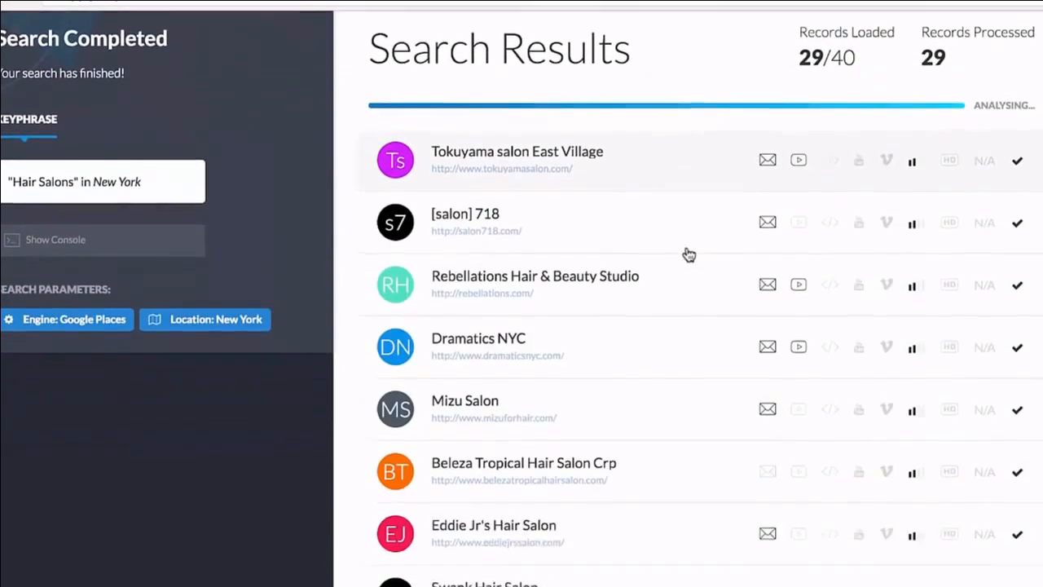
pyautogui.scroll(-10, 689, 255)
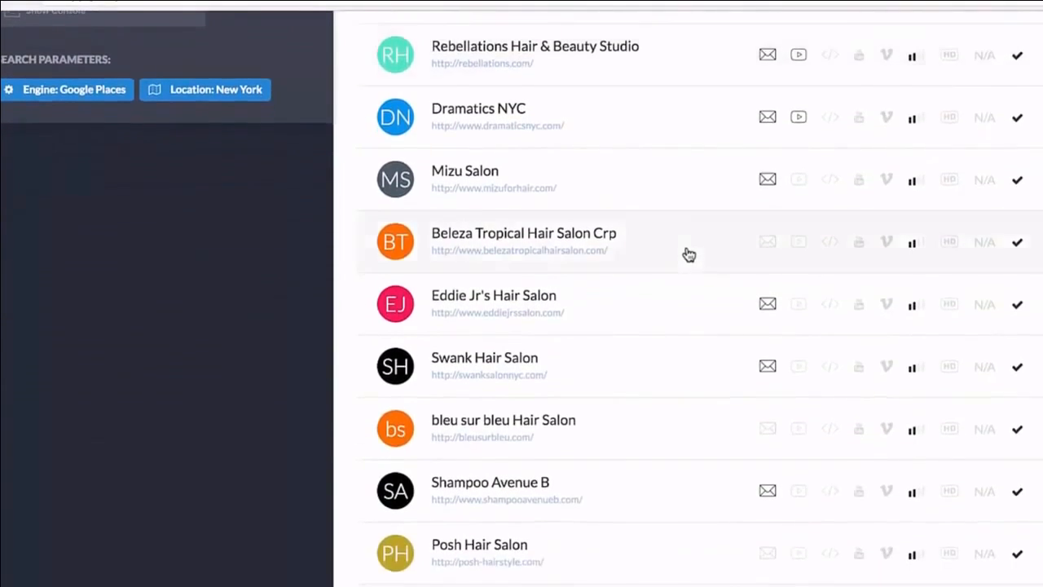
pyautogui.scroll(-4, 688, 254)
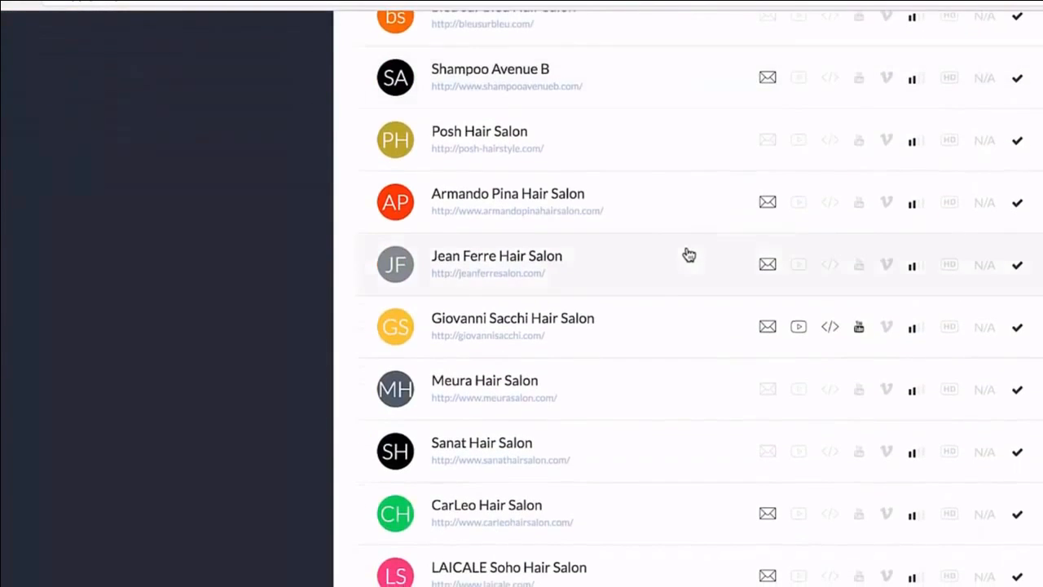
pyautogui.click(641, 328)
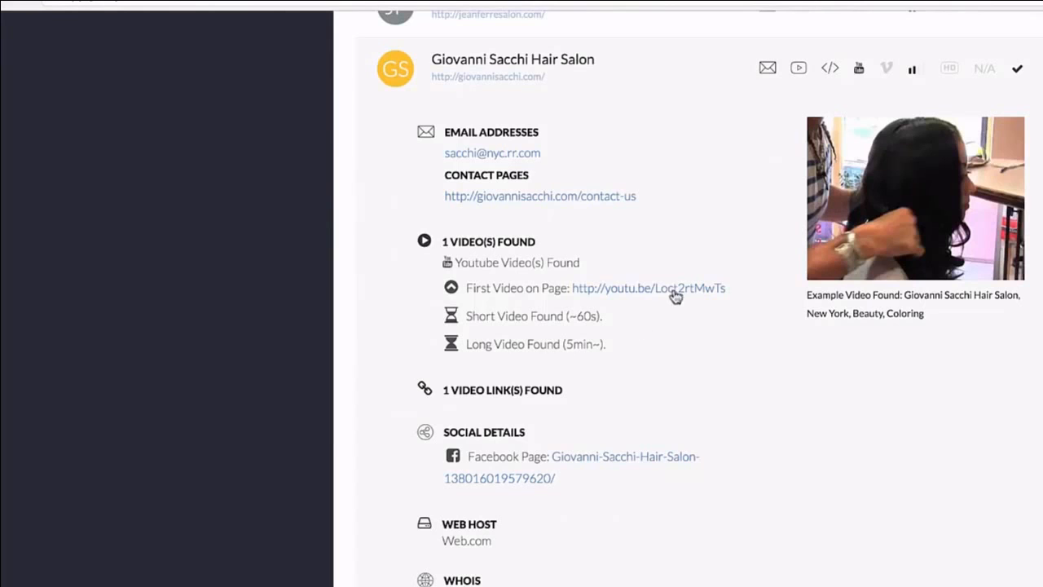
pyautogui.click(894, 234)
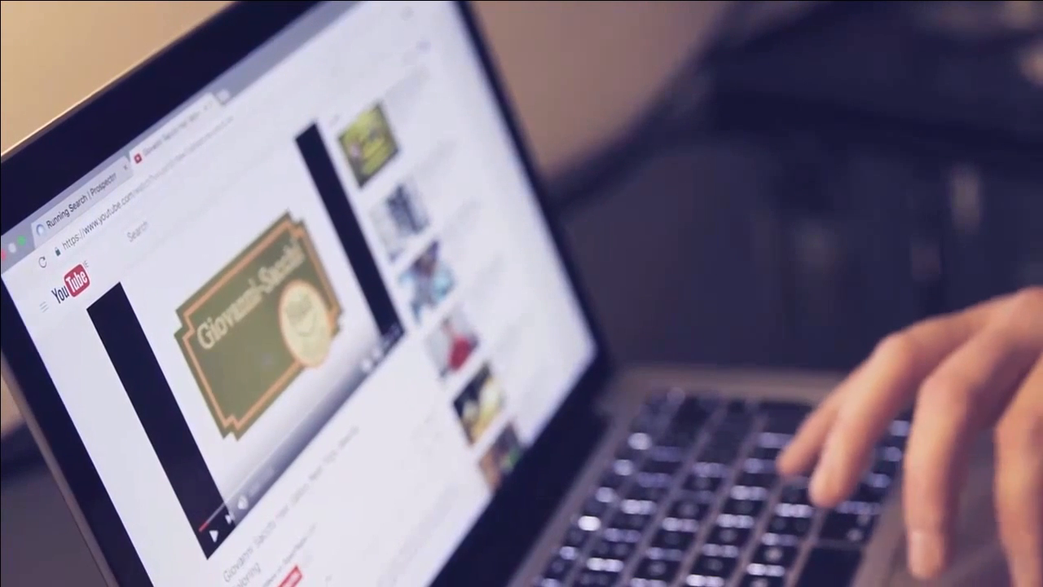
pyautogui.press('super+w')
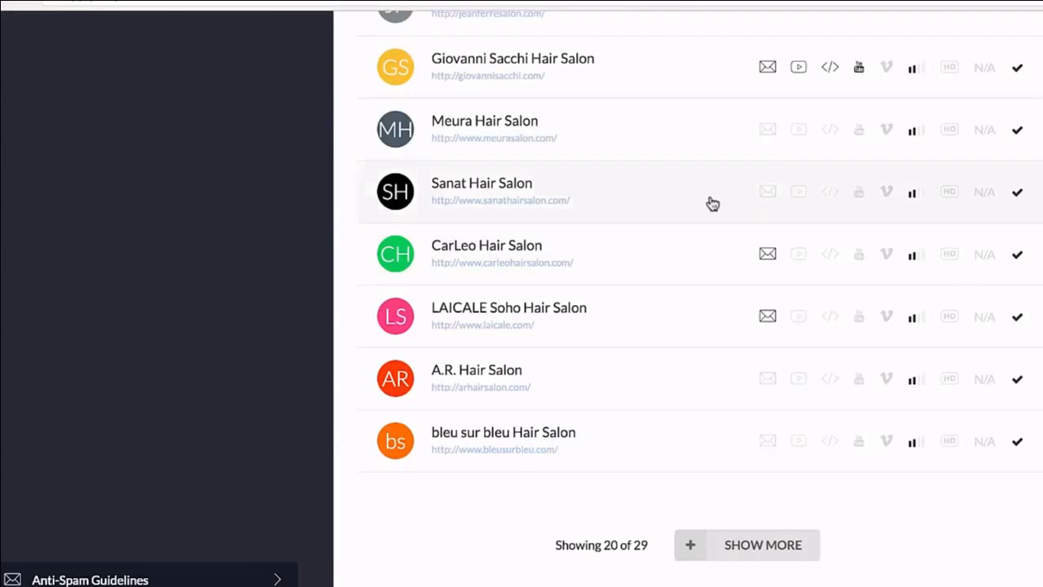
# Step: Compare the email and video indicators across the listed hair salon leads
pyautogui.scroll(8, 711, 203)
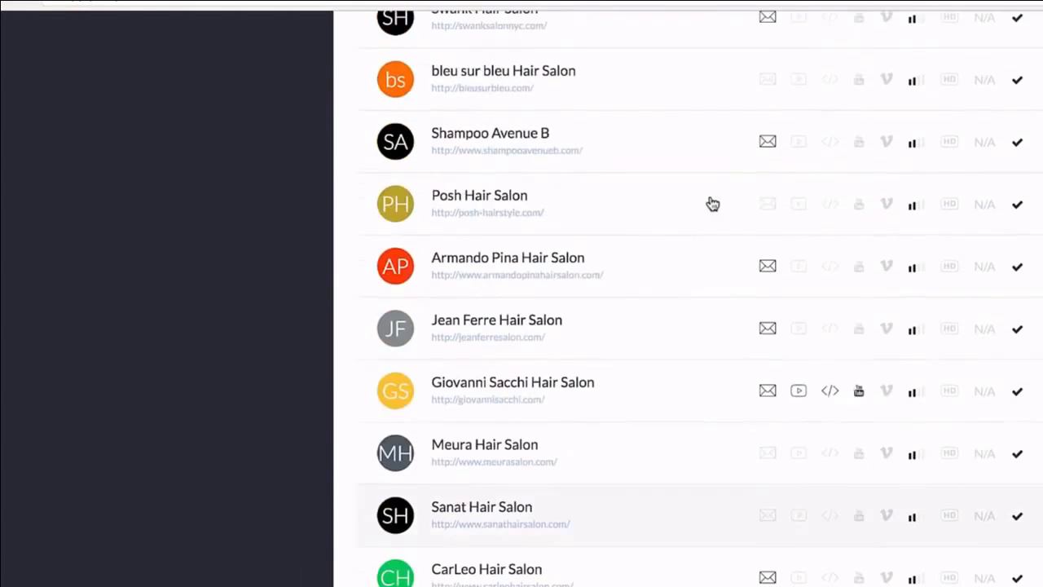
pyautogui.scroll(1, 711, 217)
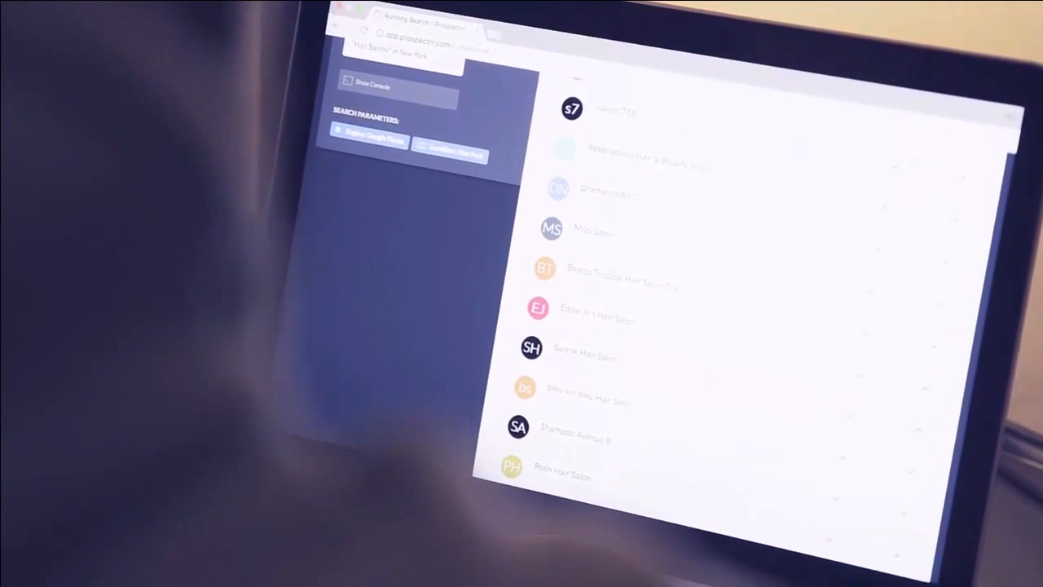
pyautogui.scroll(-3, 734, 326)
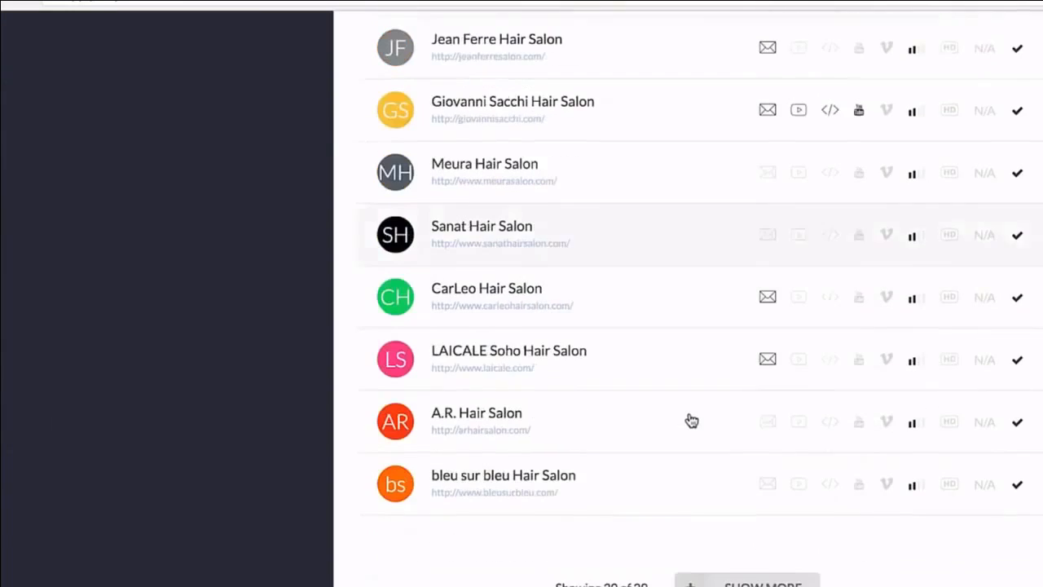
pyautogui.scroll(-1, 691, 419)
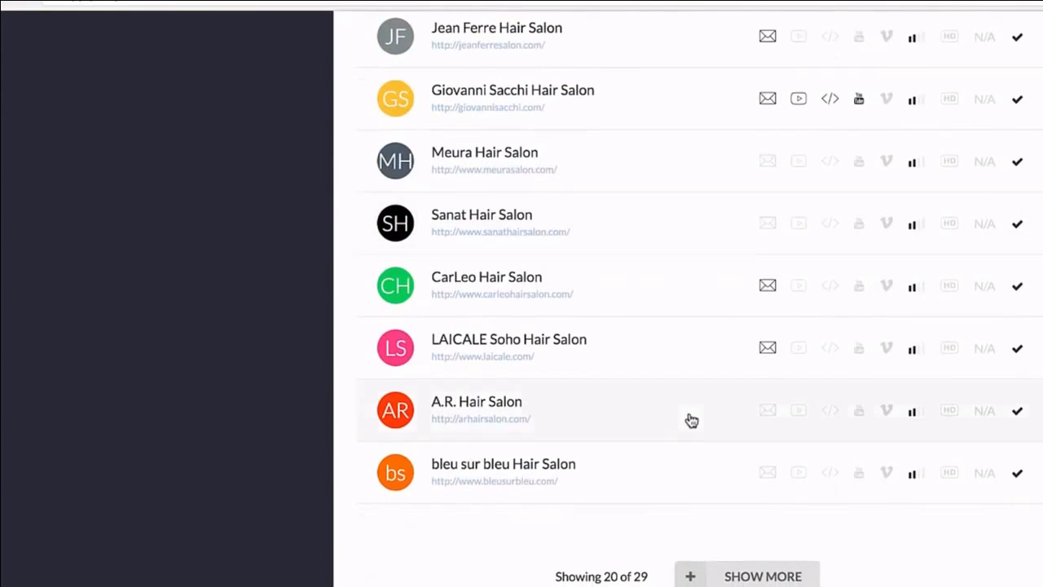
pyautogui.scroll(10, 691, 420)
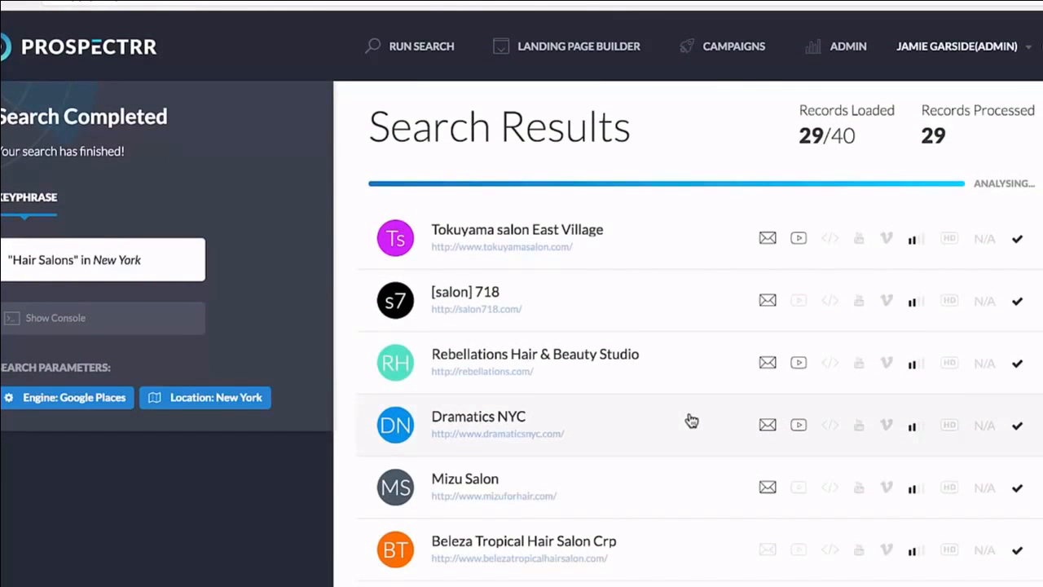
# Step: Open the export and campaign settings and turn on the Low res video, No Video Link or Embed, and Broken Video filters
pyautogui.scroll(-10, 691, 420)
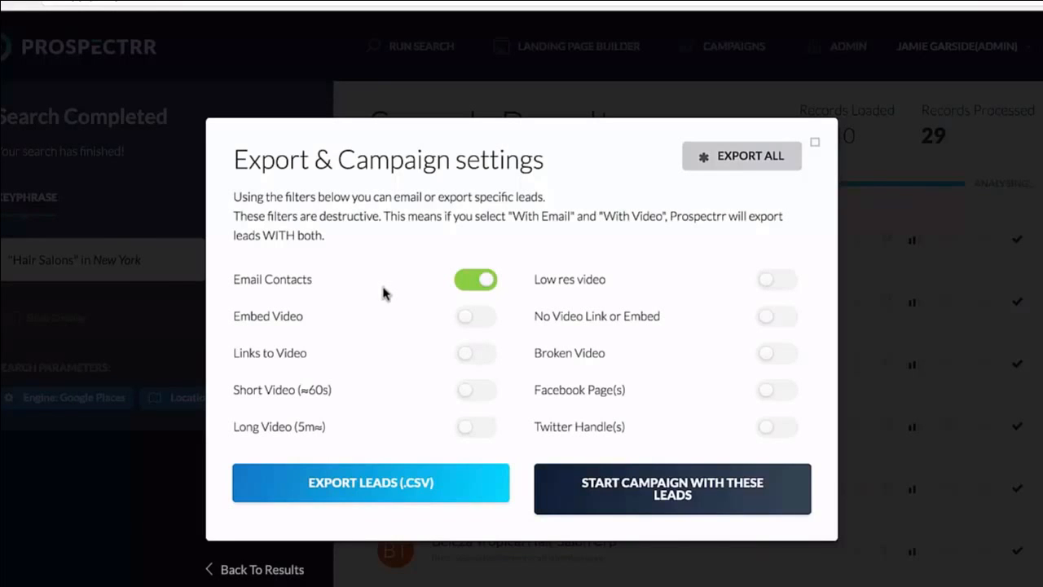
pyautogui.click(481, 324)
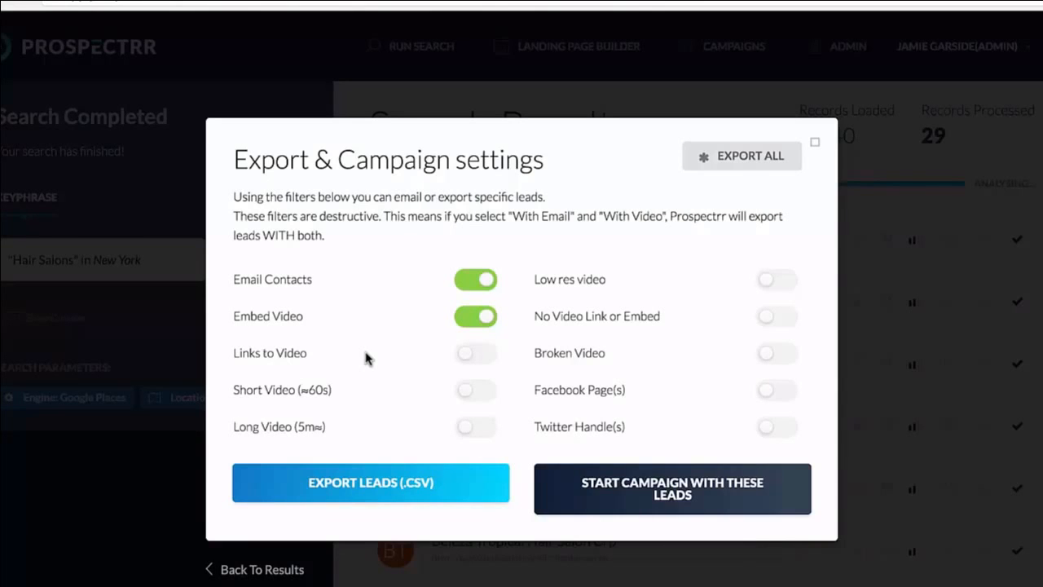
pyautogui.click(475, 315)
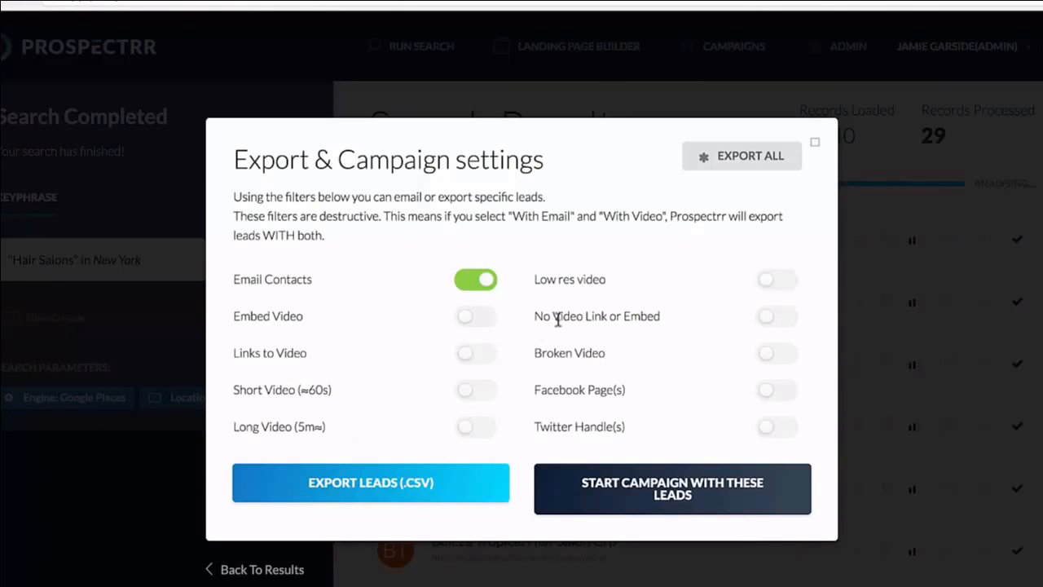
pyautogui.click(767, 283)
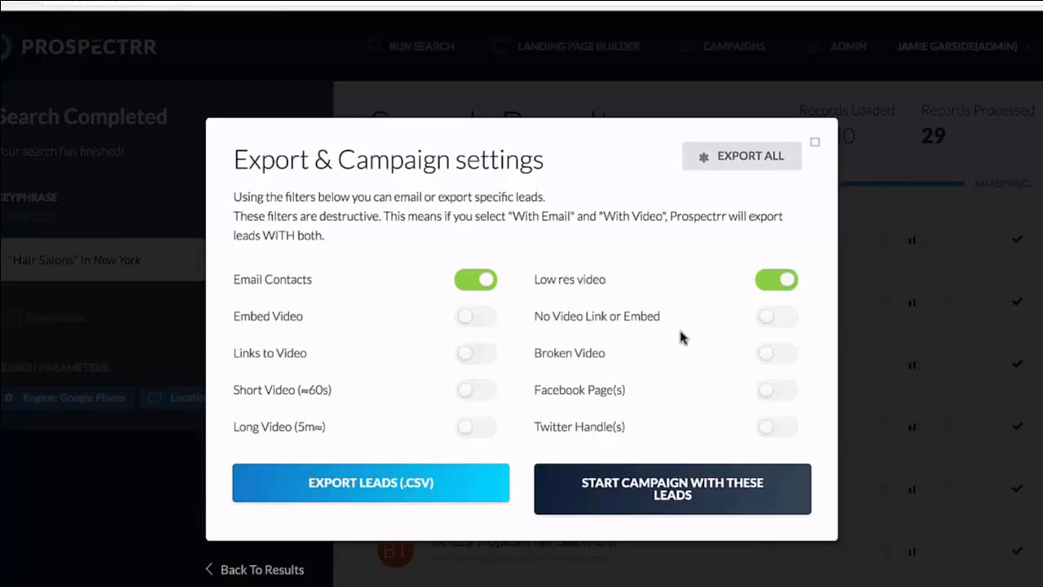
pyautogui.click(773, 318)
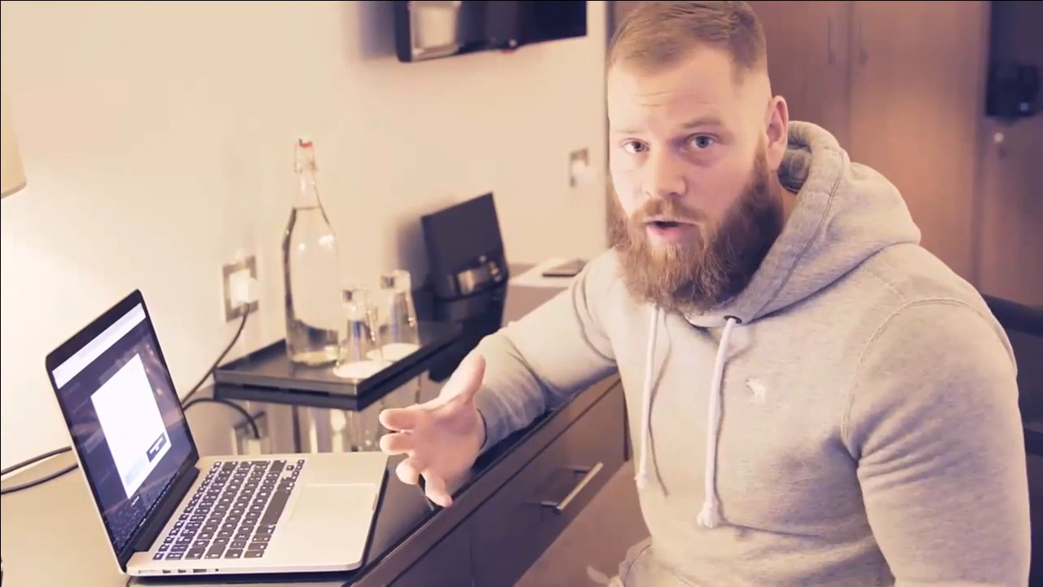
pyautogui.click(778, 316)
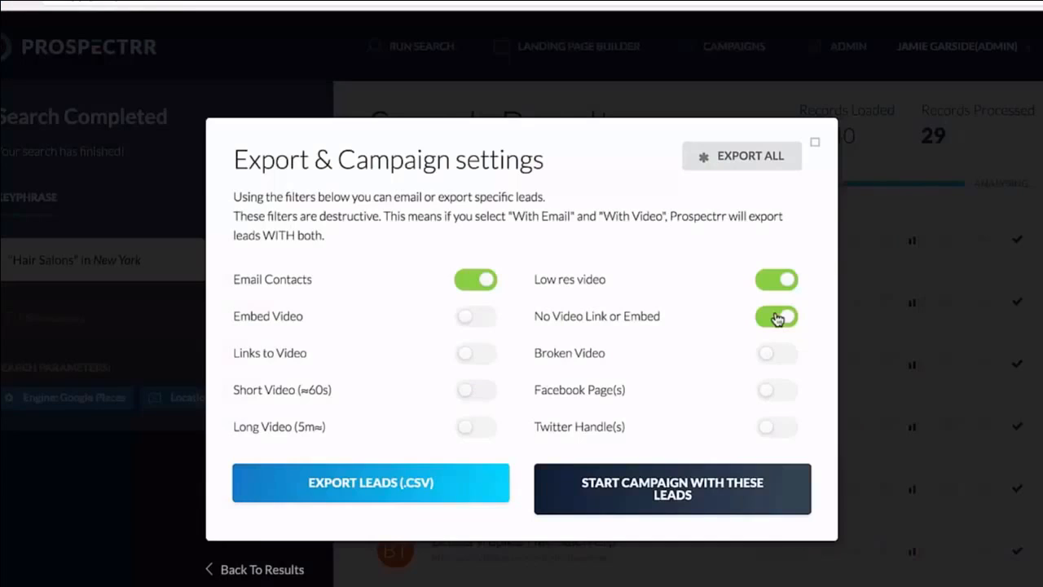
pyautogui.click(781, 355)
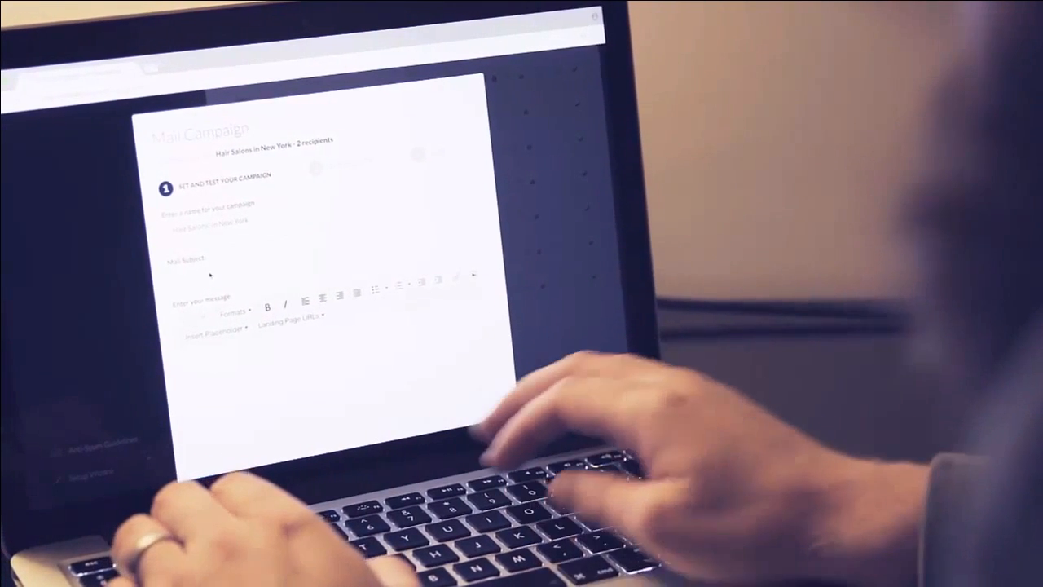
# Step: Set the mail campaign's subject to "Interested in video for your business?"
pyautogui.write('Hey')
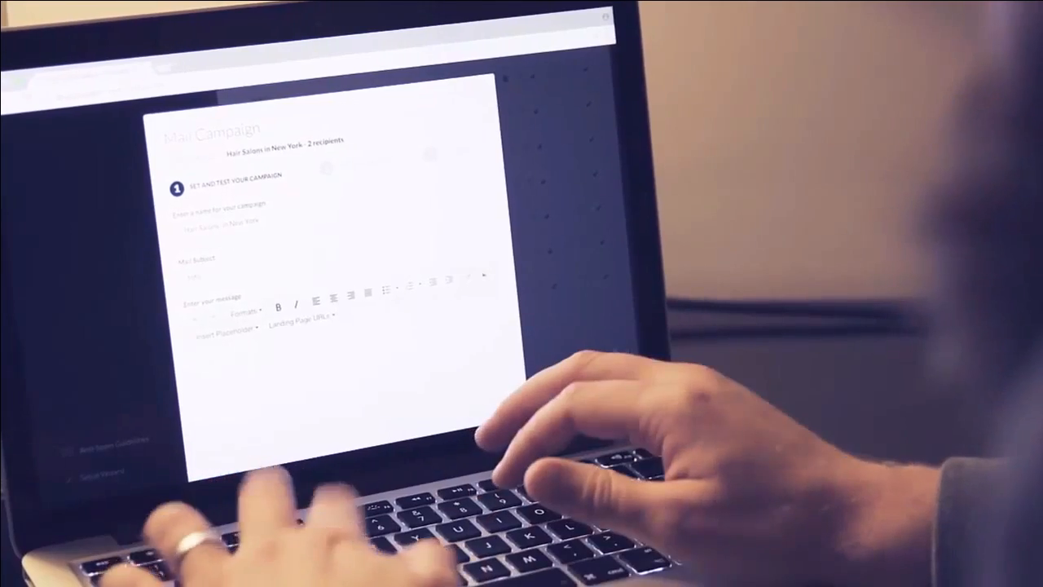
pyautogui.write('rested i')
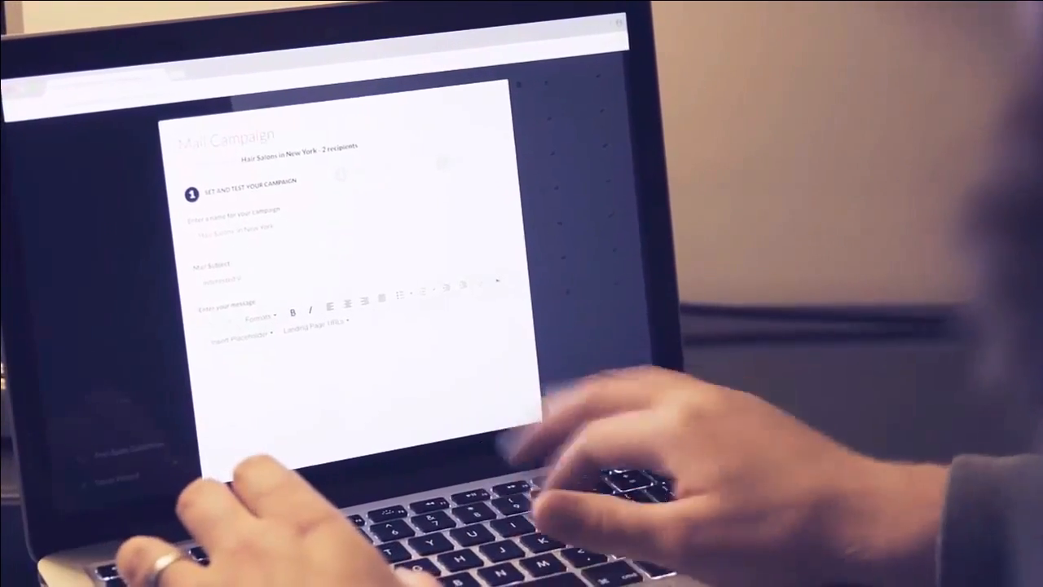
pyautogui.write('n w')
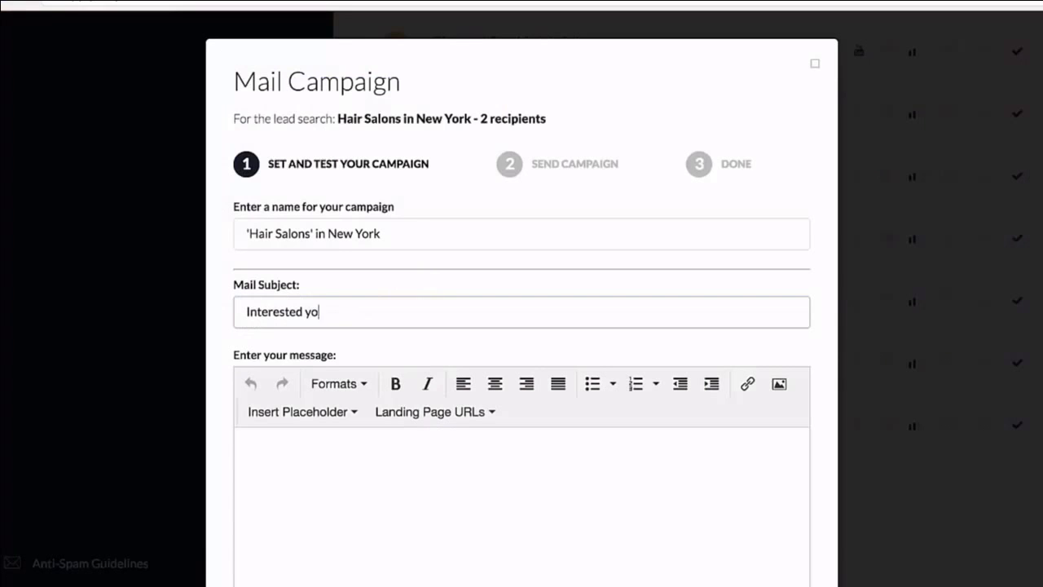
pyautogui.press('BackSpace')
pyautogui.press('BackSpace')
pyautogui.write('in video for your business?')
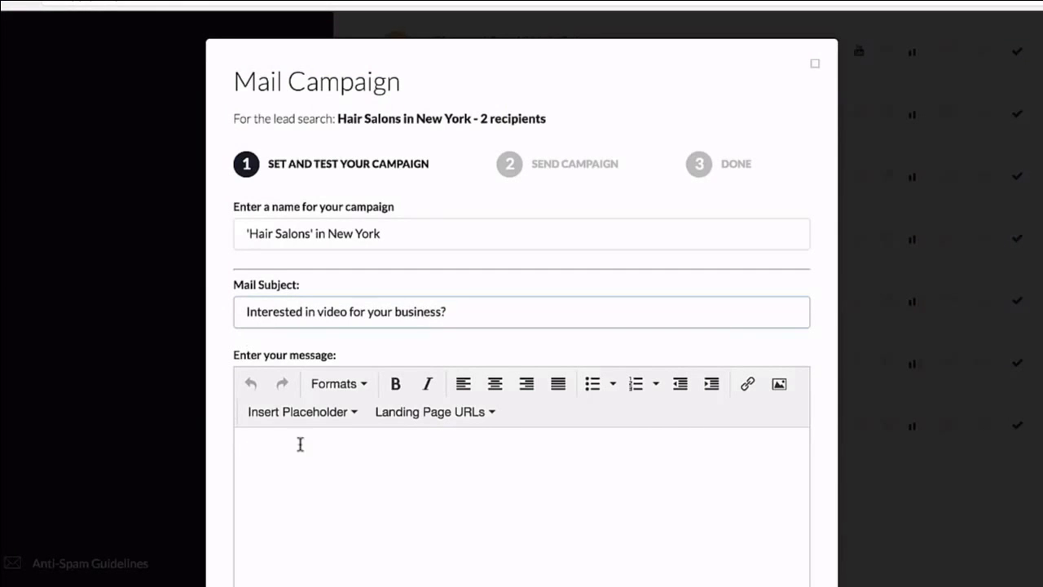
# Step: Write the campaign message offering help with business video for Facebook and Twitter, inviting a reply and signed with the sender's first name
pyautogui.scroll(-3, 298, 442)
pyautogui.click(305, 248)
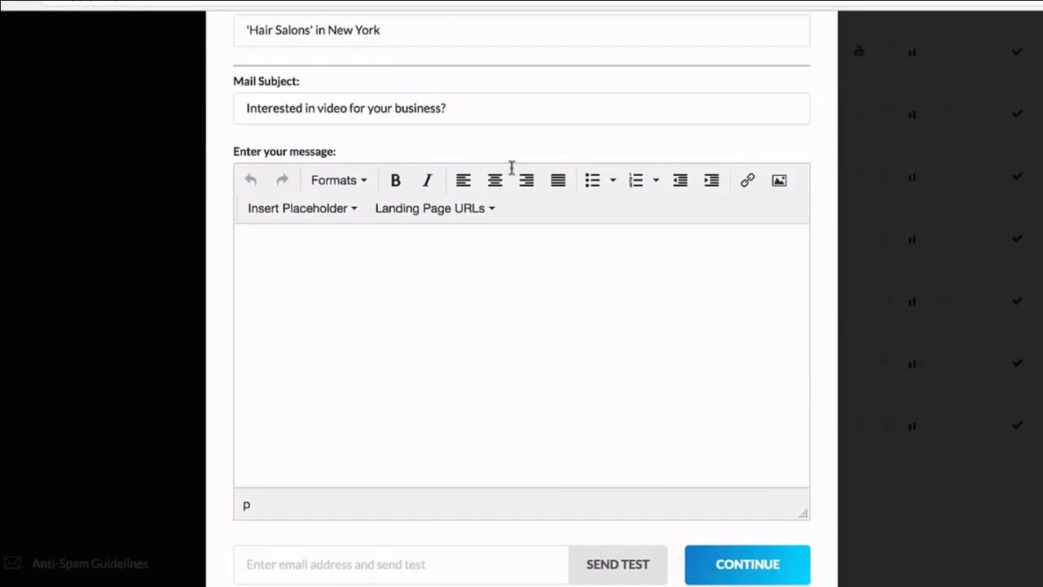
pyautogui.write("Hey, My name is Jamie and I run a company that helps businesses improve their video presence online. As you already have a social presence with Facebook and Twitter, sharing video on these social sites can be very powerful if done the right way. From what I can see, you don't have any business video yet, and this is something I can help with. If you are interested in finding out how we can create video that generates you more clients from your Facebook and Twitter profiles, just hit reply. Jamie")
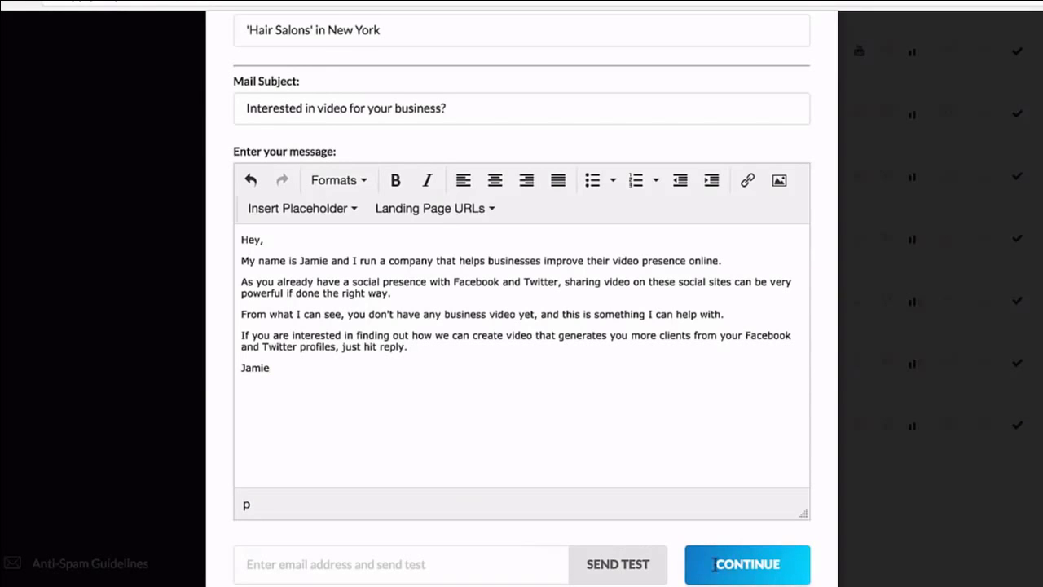
# Step: Continue to the sending stage of the mail campaign and schedule it
pyautogui.click(754, 559)
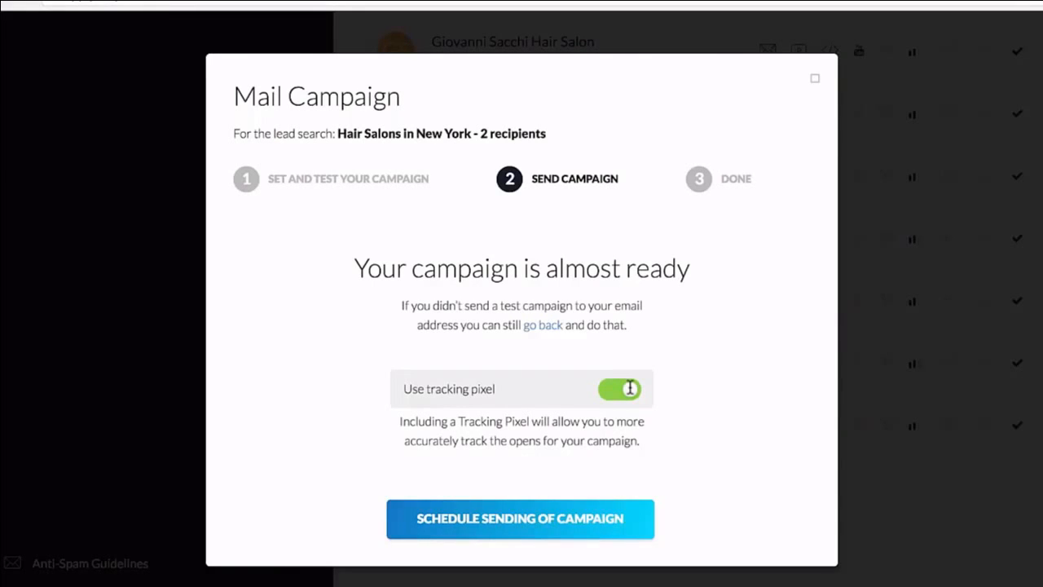
pyautogui.click(520, 519)
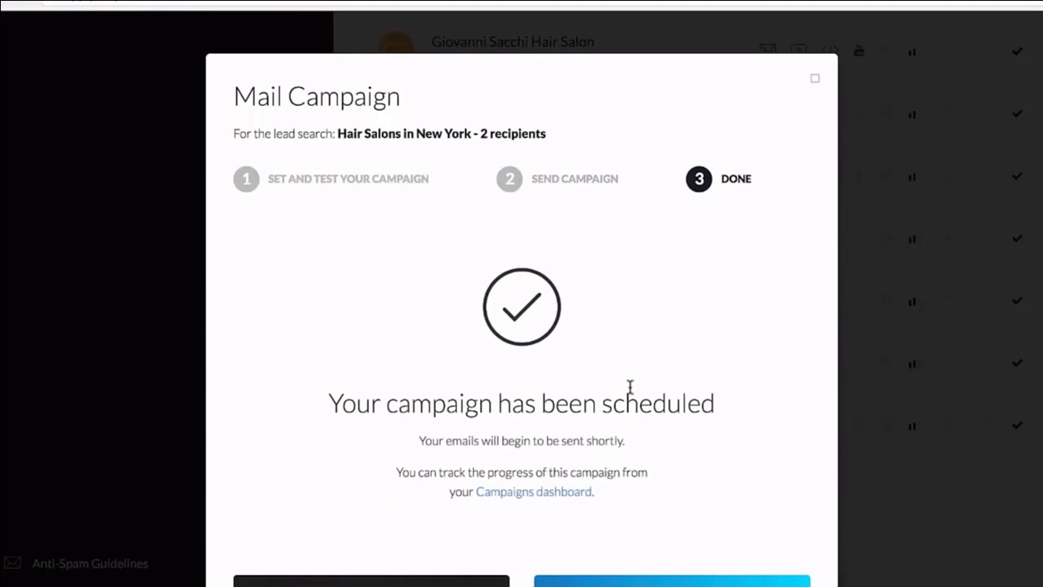